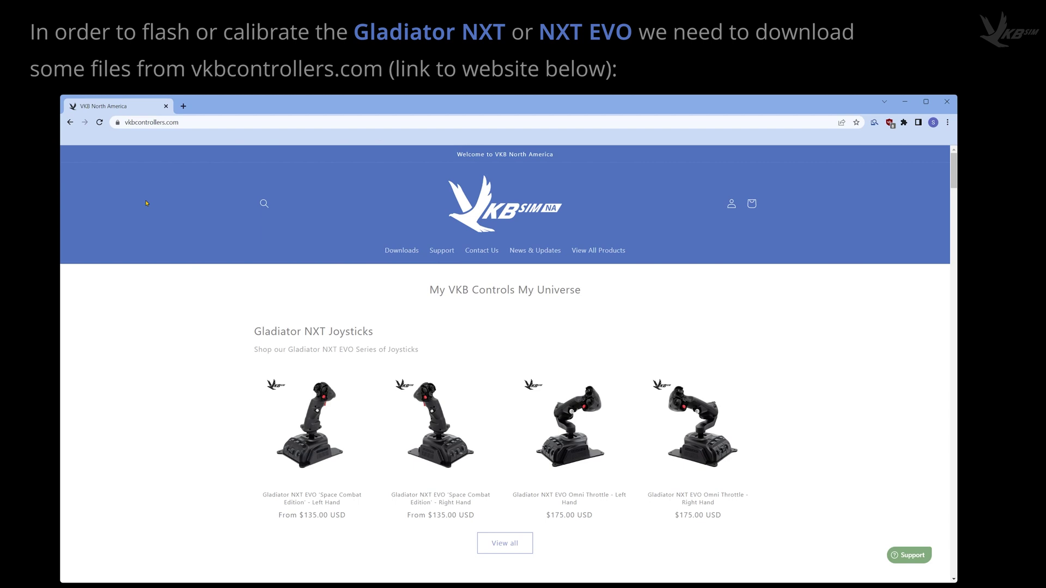
- Save the v2_12_2 firmware zip from the site's Downloads page
click(402, 251)
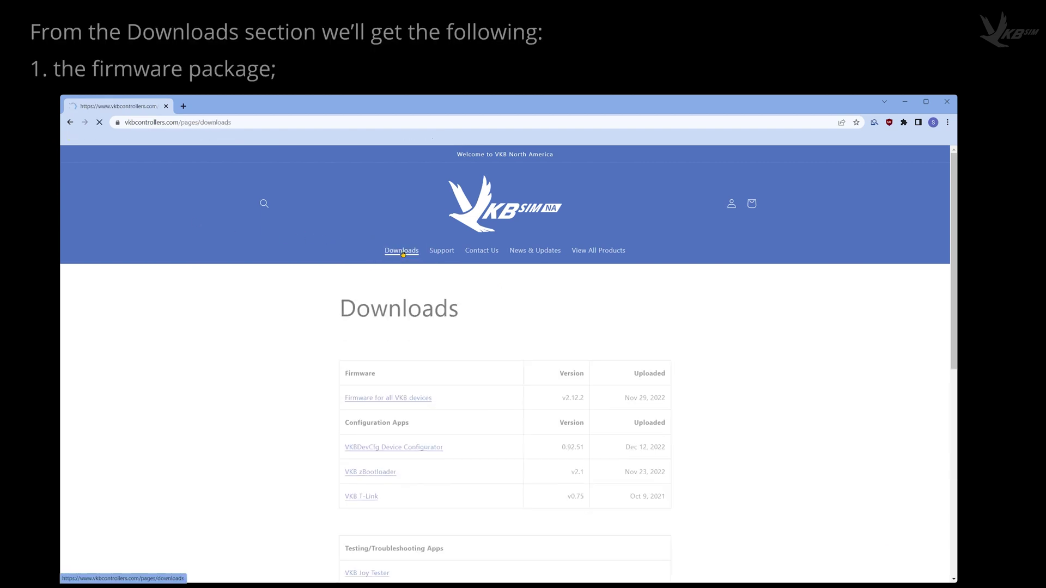
right_click(394, 397)
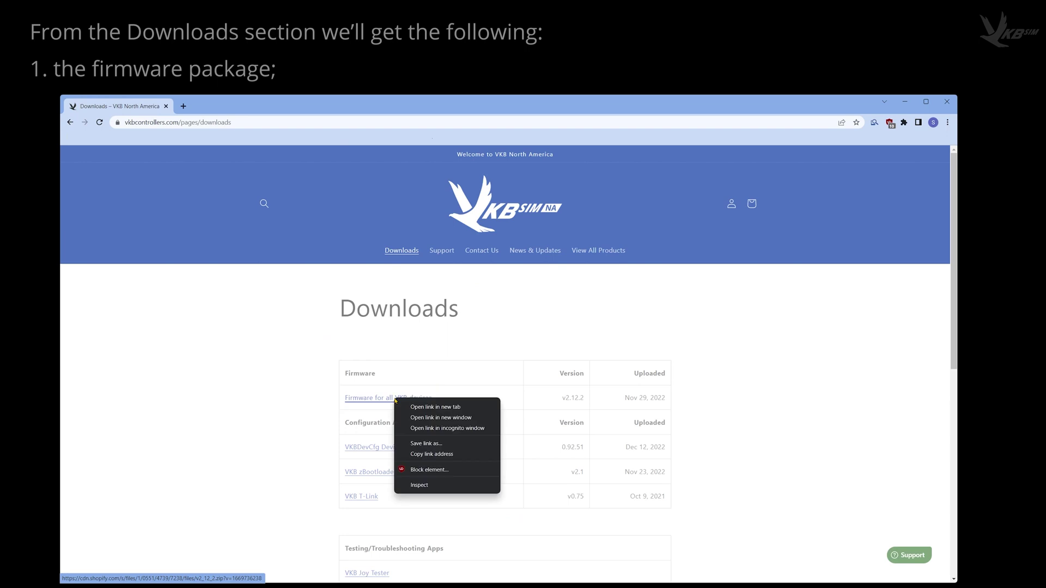
click(429, 444)
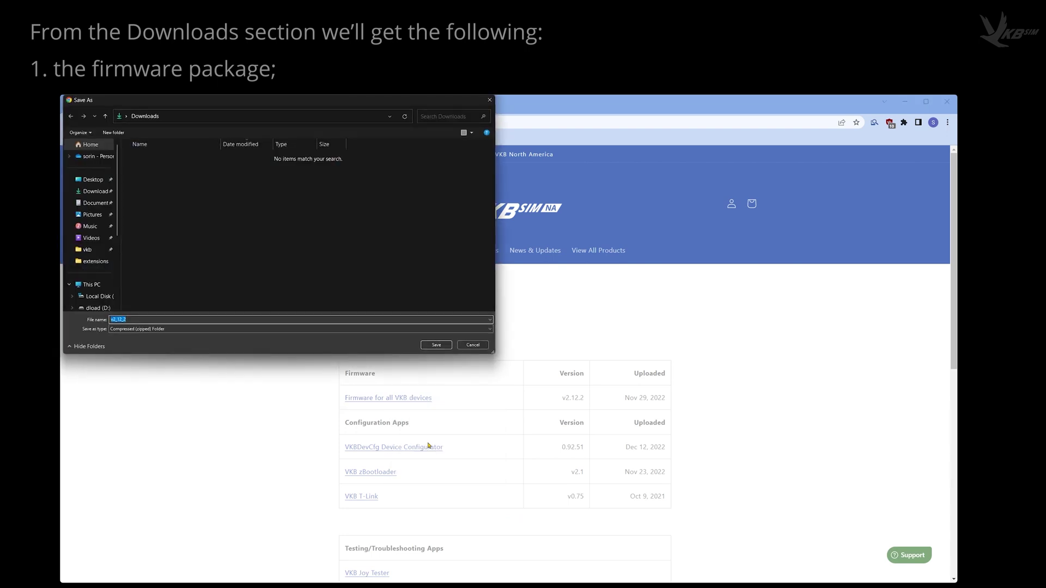
click(439, 346)
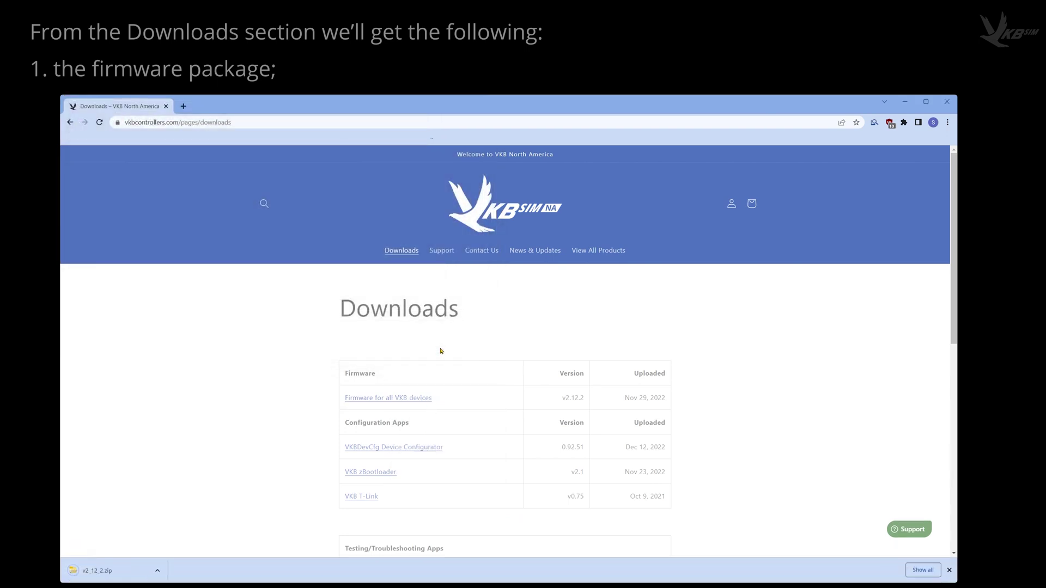
- Save the VKBDevCfg configurator zip to Downloads
right_click(409, 450)
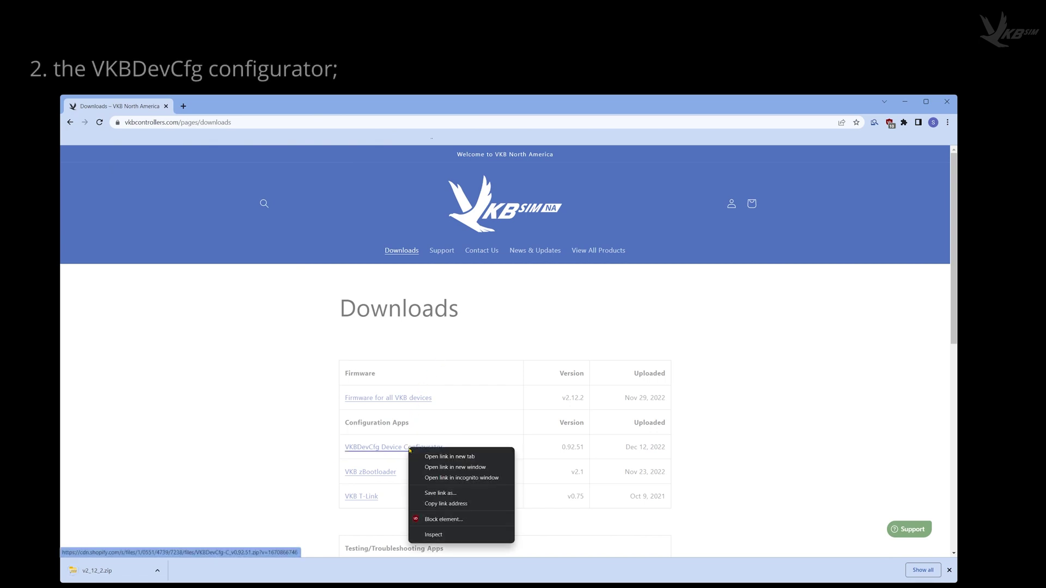
click(433, 493)
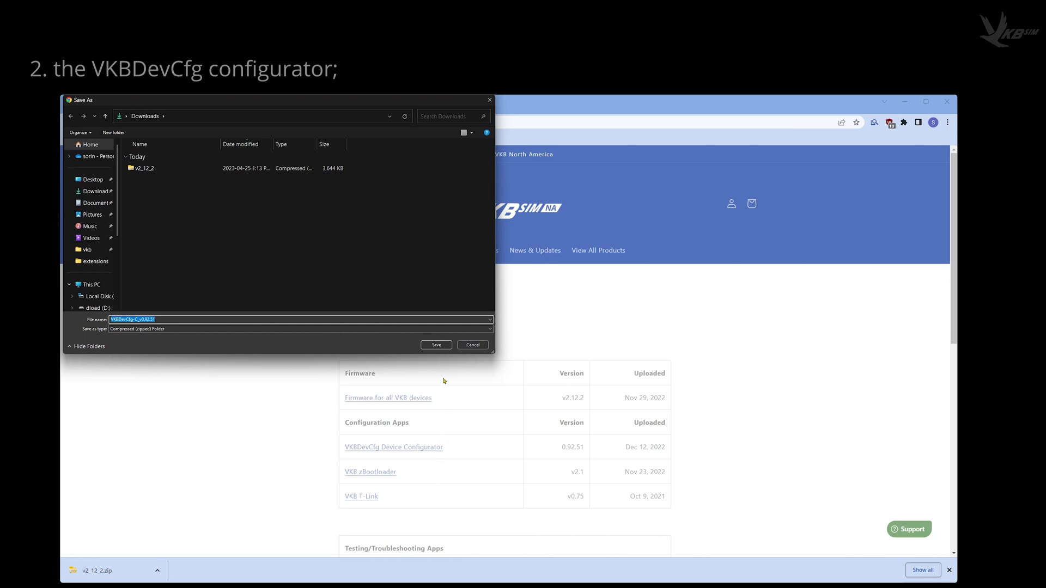
click(441, 349)
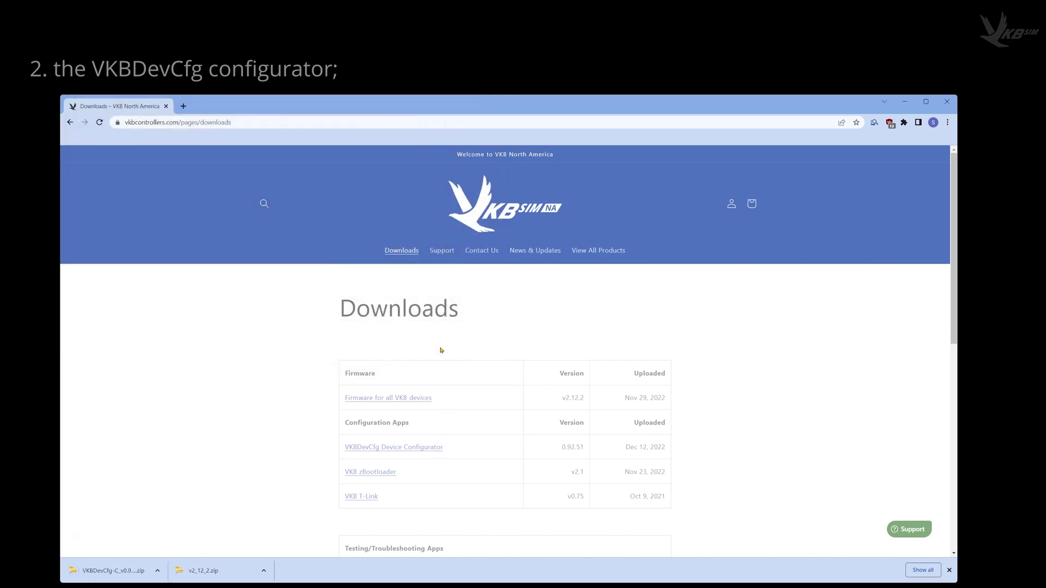
- Save the zBootloader zip to Downloads
right_click(382, 475)
click(406, 520)
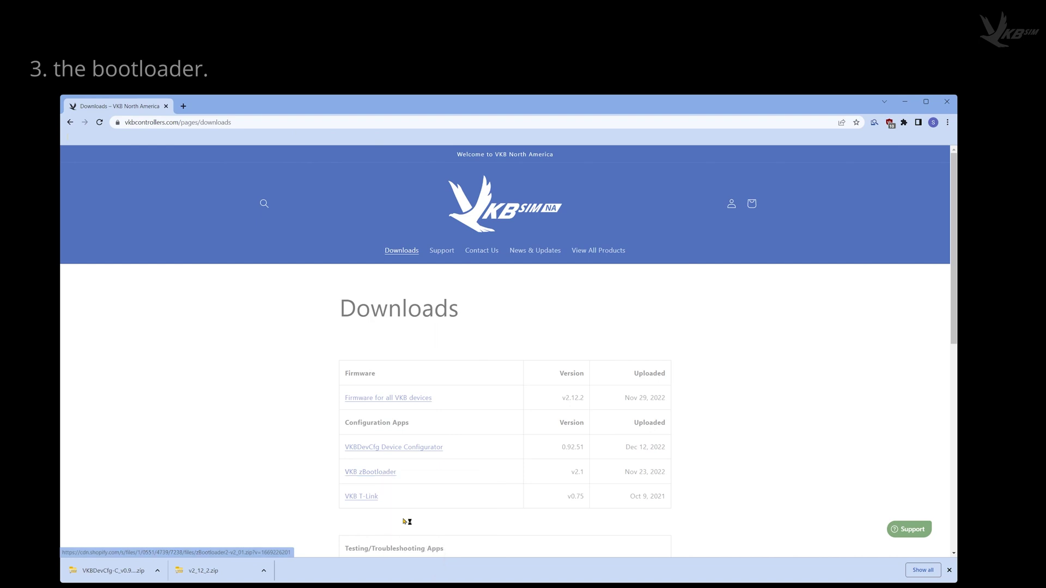
click(436, 345)
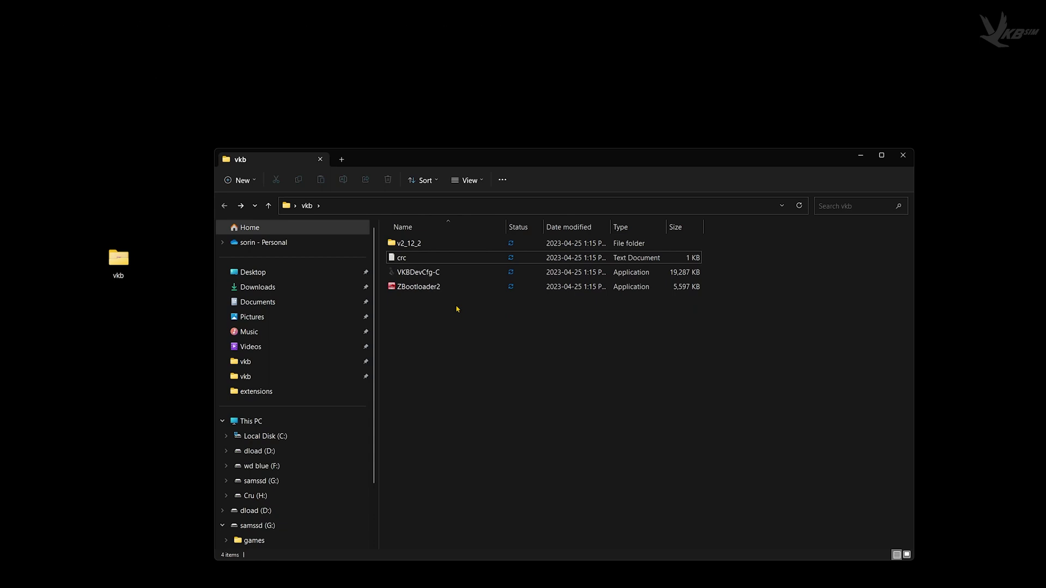
- Launch ZBootloader2 and restart the VKBsim Gladiator EVO R into bootloader mode
mouse_move(427, 292)
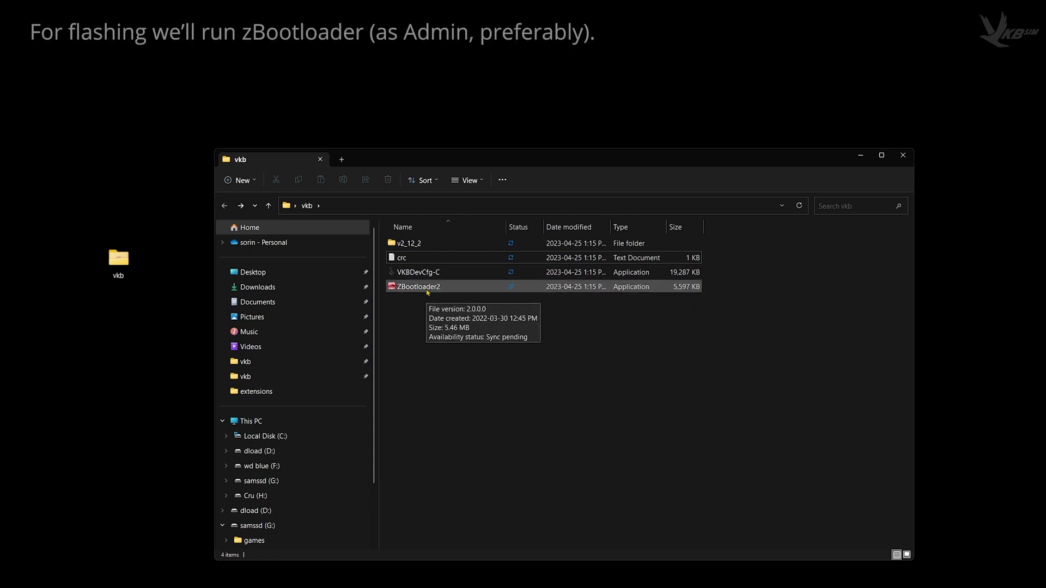
double_click(427, 292)
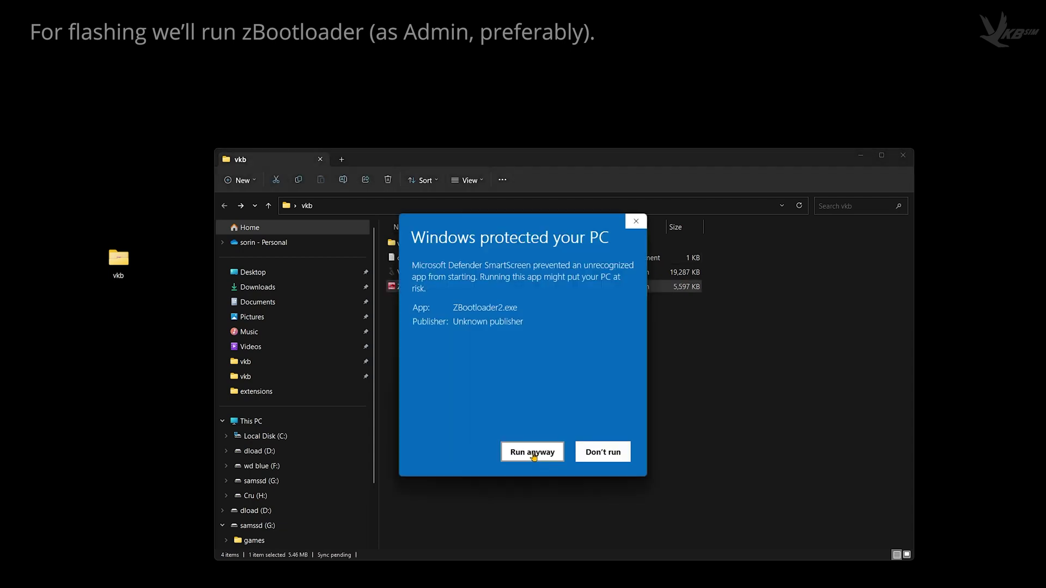
click(533, 455)
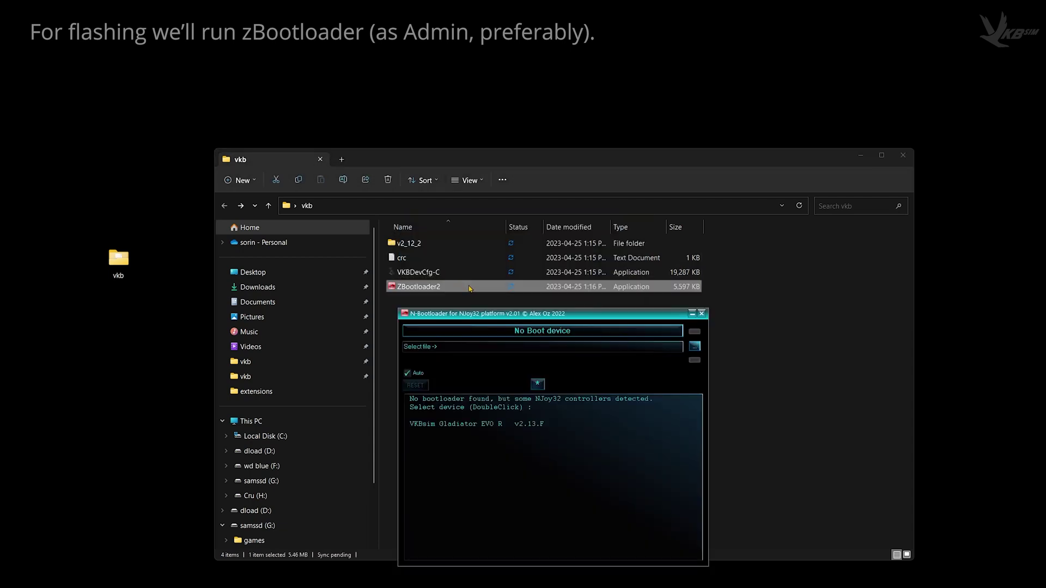
double_click(471, 425)
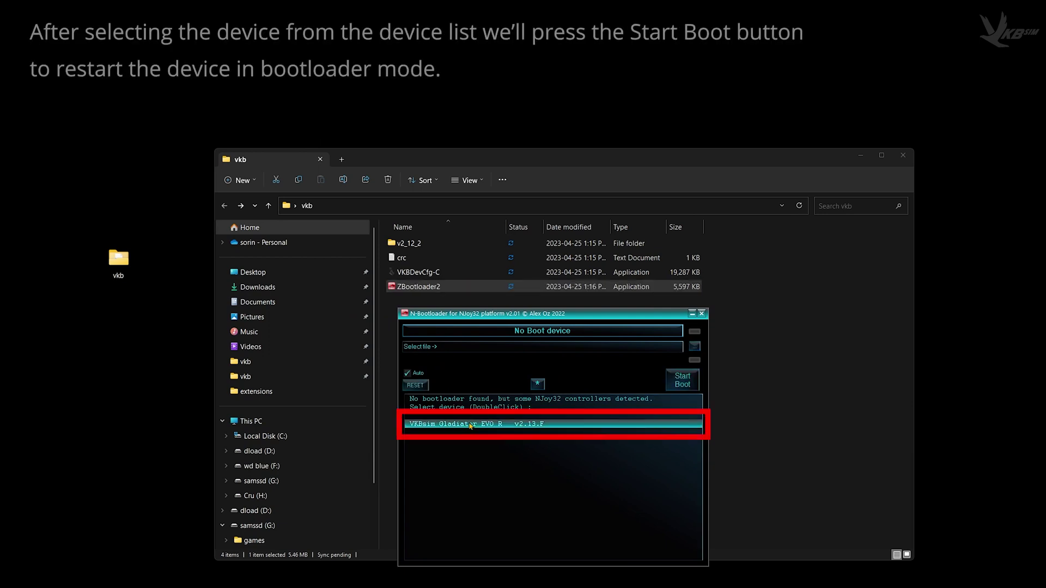
click(681, 381)
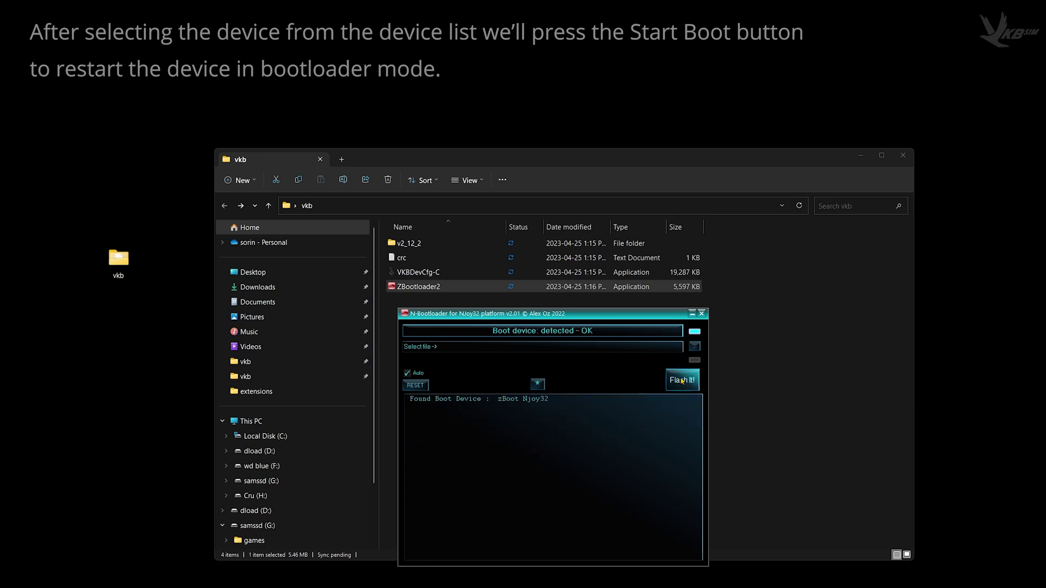
click(584, 398)
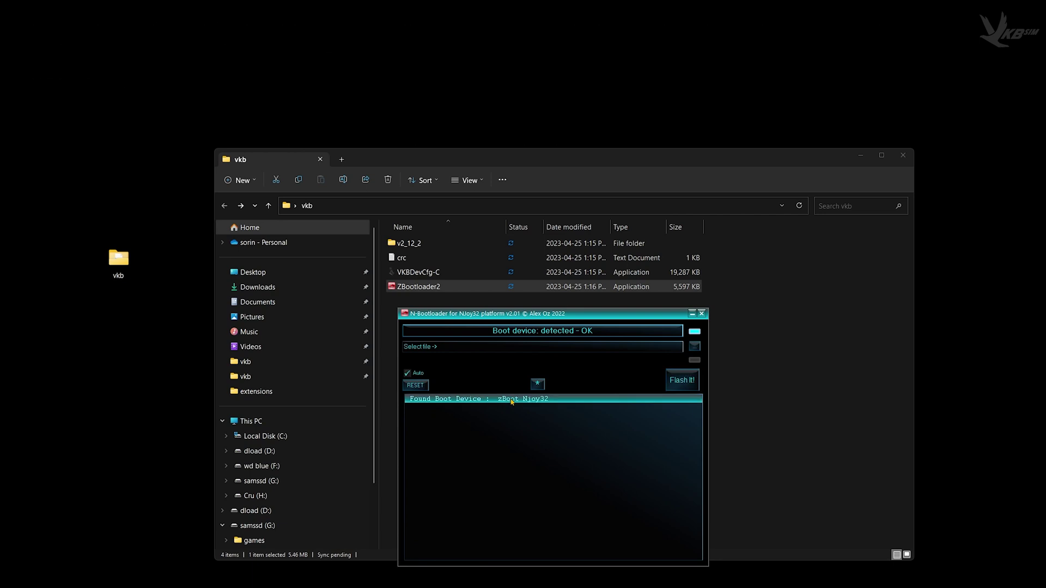
- Load _Gladiator_EVO_v2_12_2.vkb from vkb > v2_12_2 > Gladiator_NXT_series and start flashing
click(695, 347)
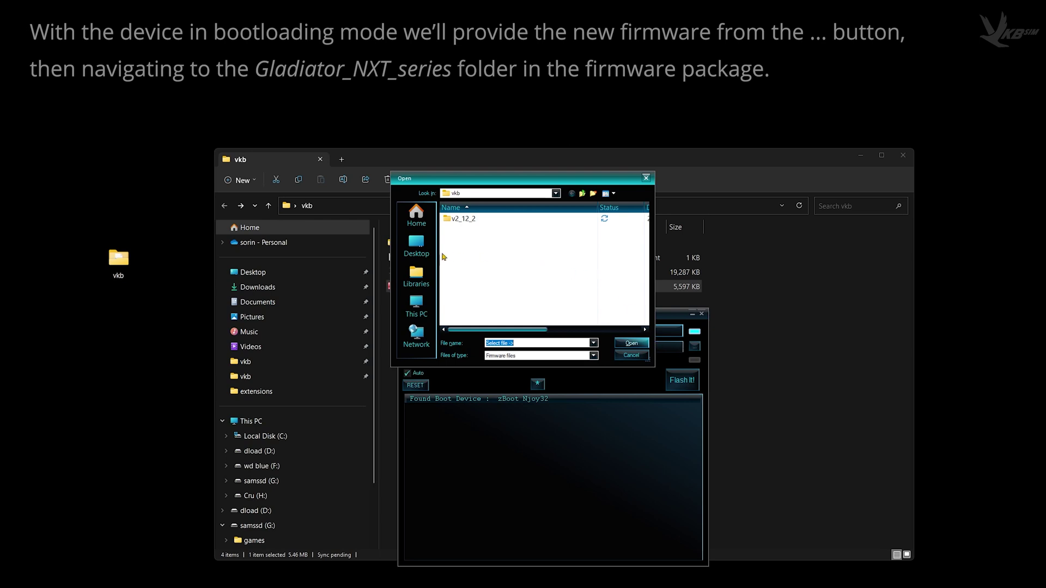
click(417, 254)
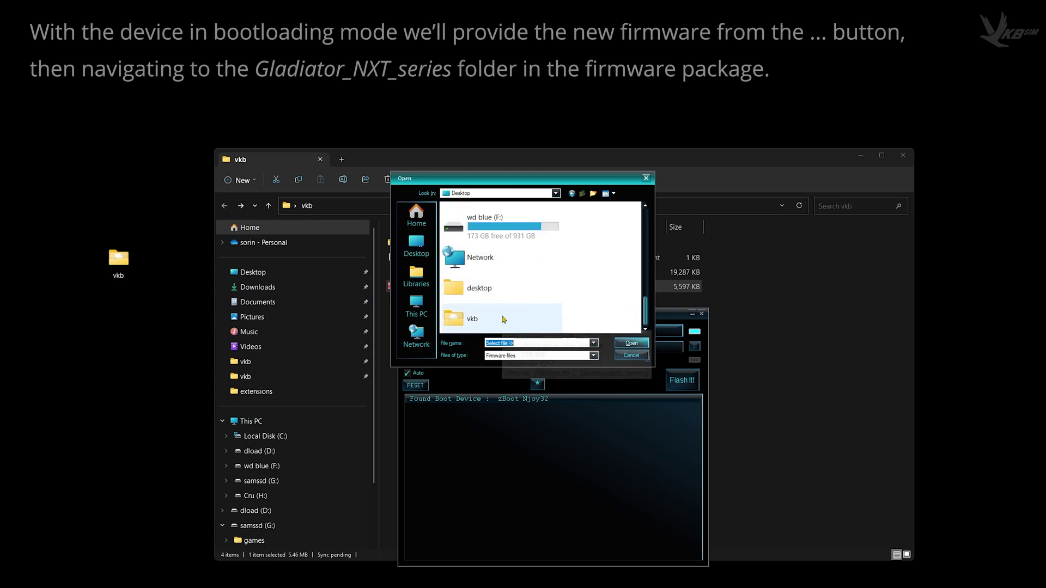
double_click(503, 319)
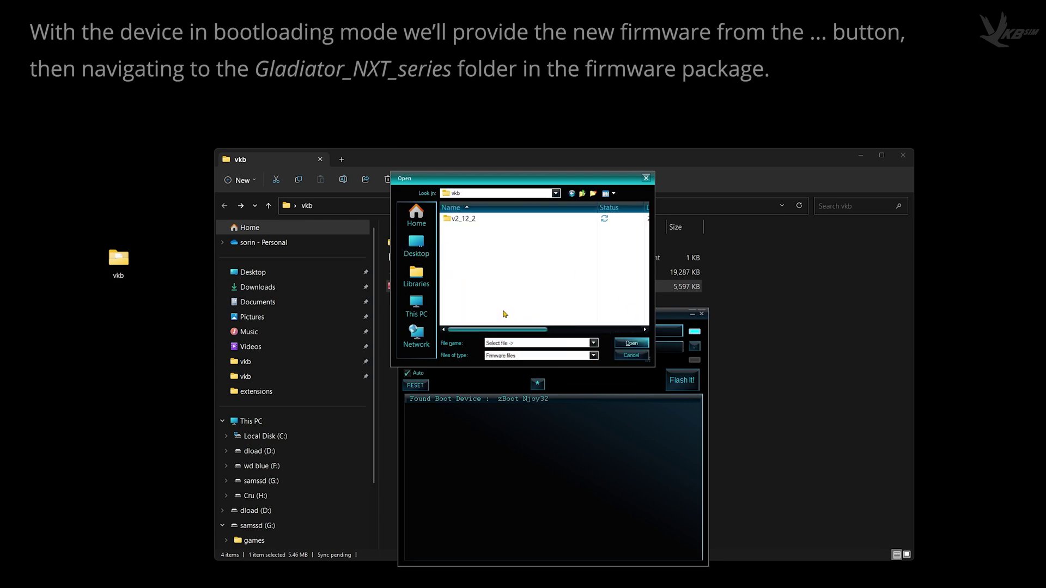
double_click(470, 220)
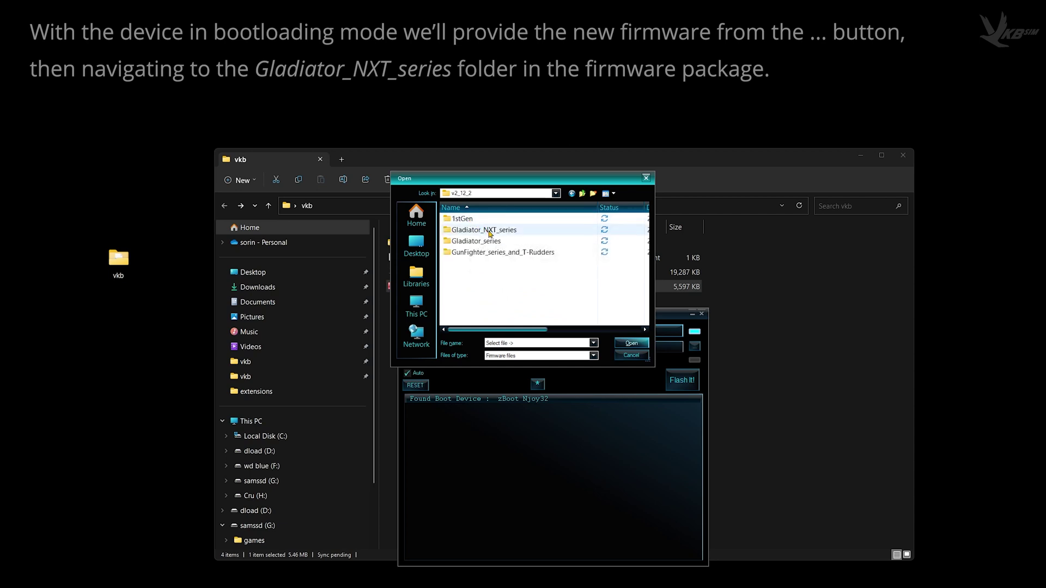
click(489, 234)
double_click(489, 233)
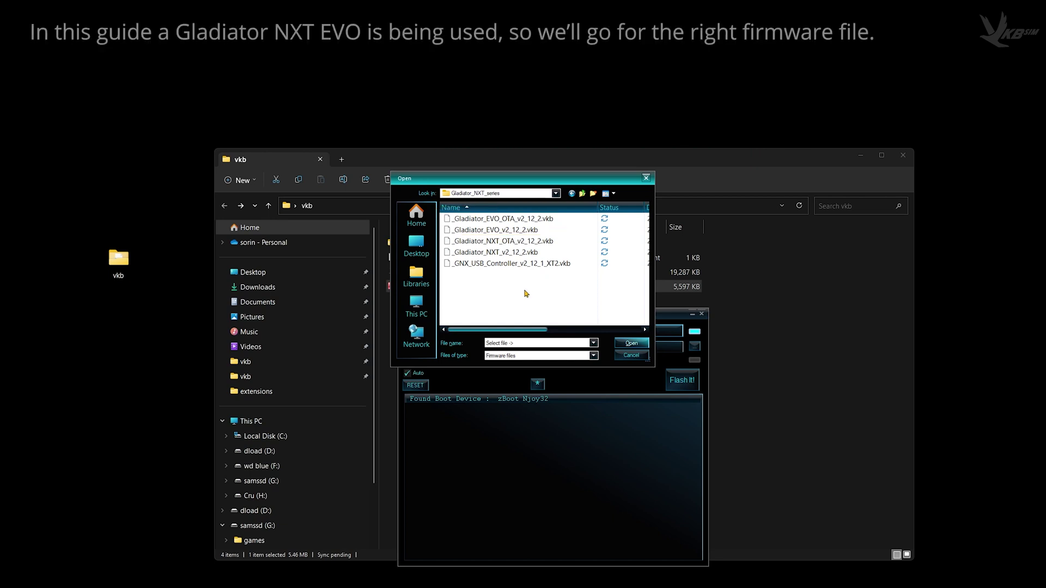
click(515, 230)
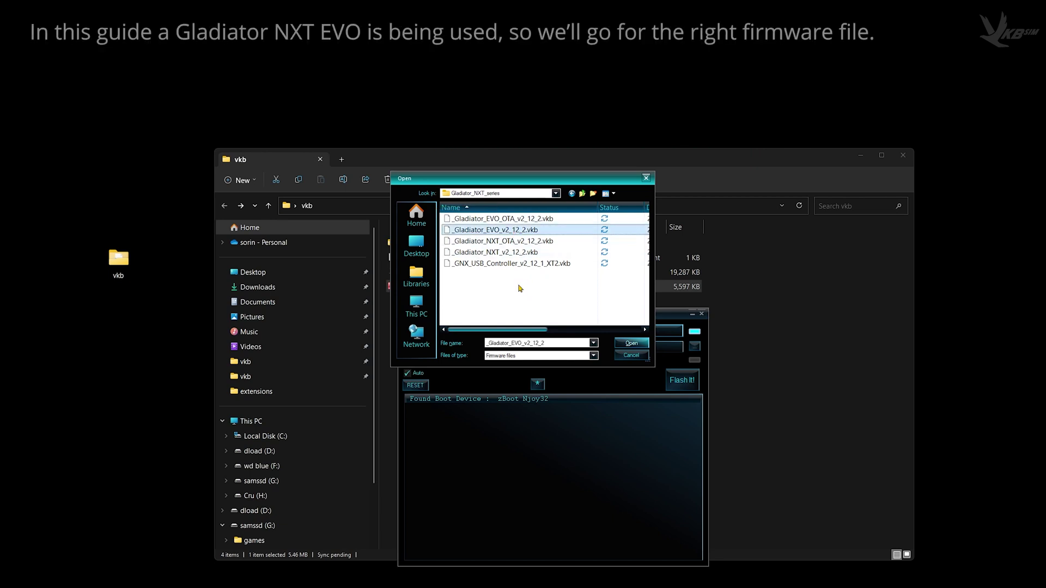
click(631, 343)
click(683, 381)
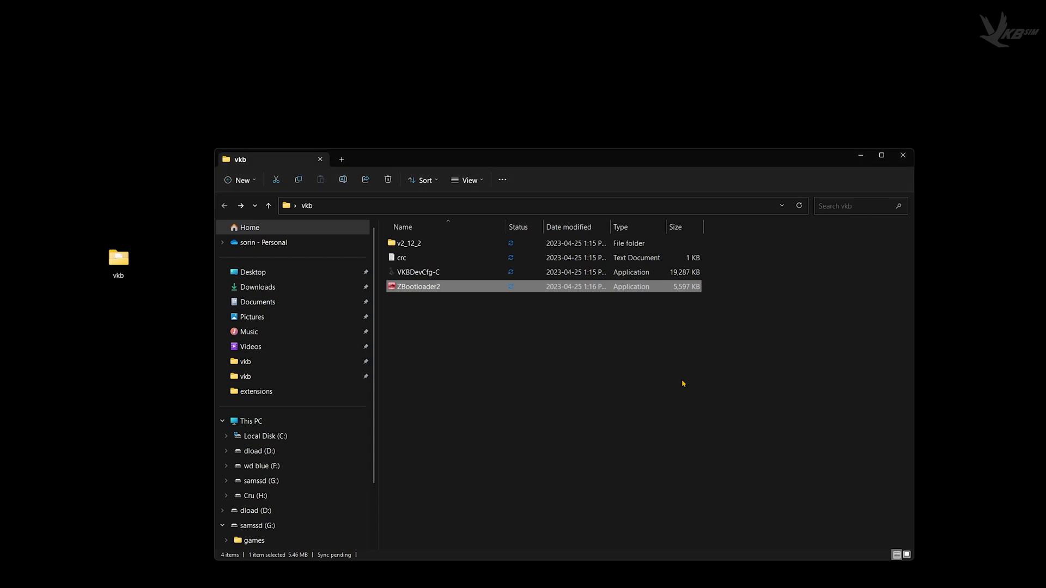
- Launch VKBDevCfg-C and restore the Gladiator EVO's defaults from the Tools tab
click(433, 275)
double_click(445, 274)
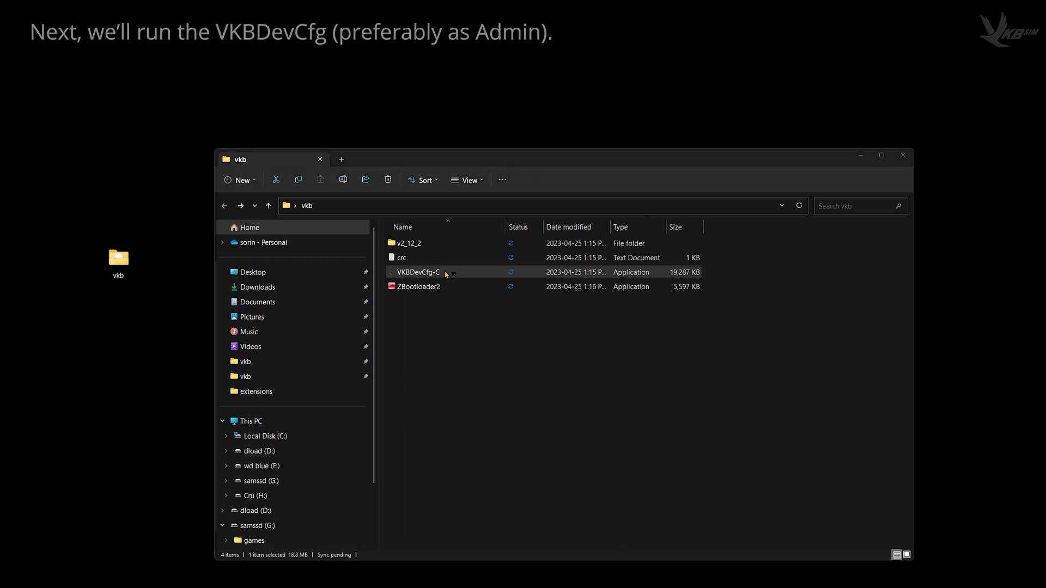
click(532, 454)
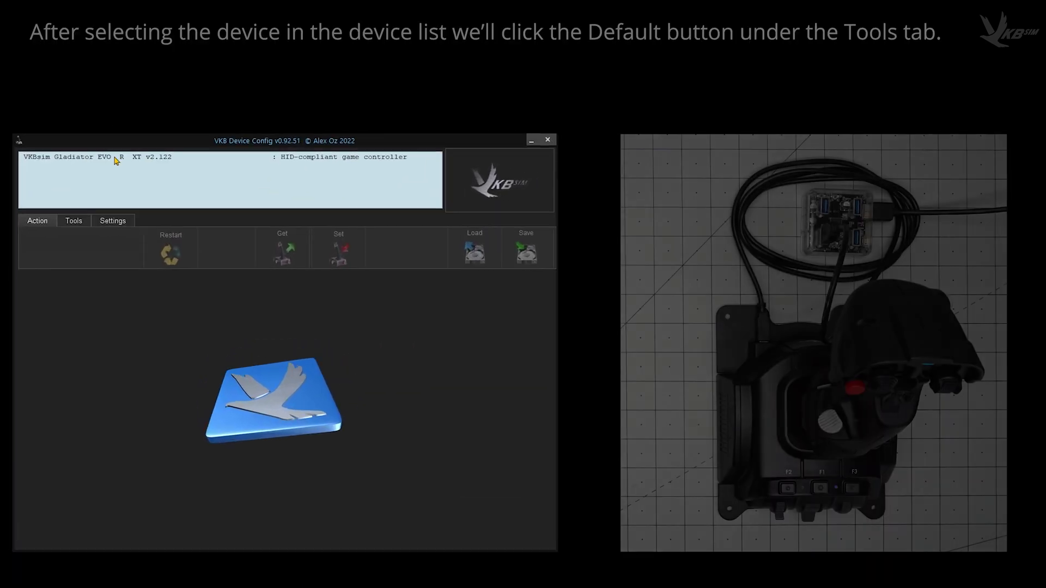
click(140, 119)
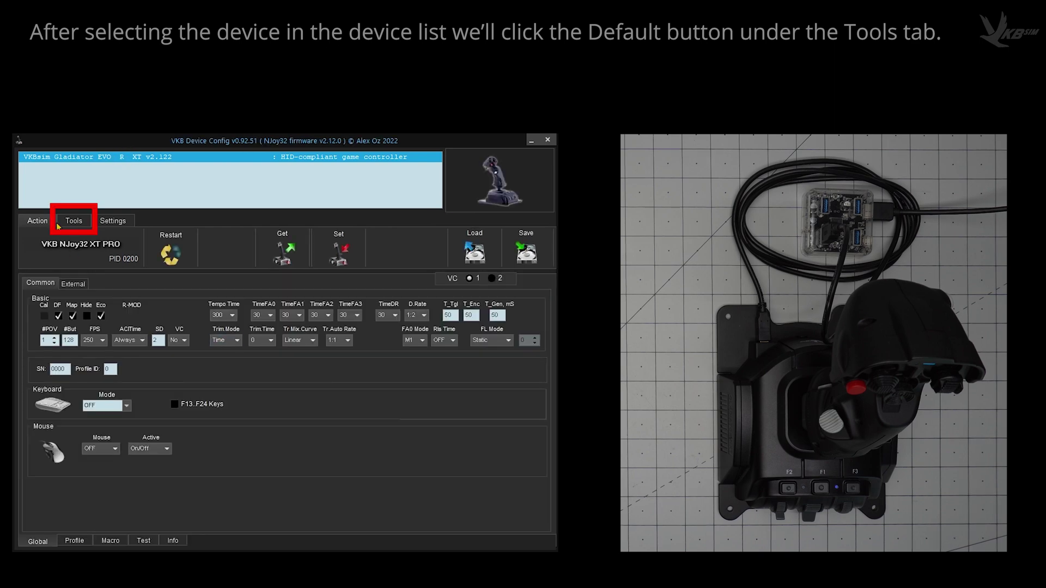
click(78, 221)
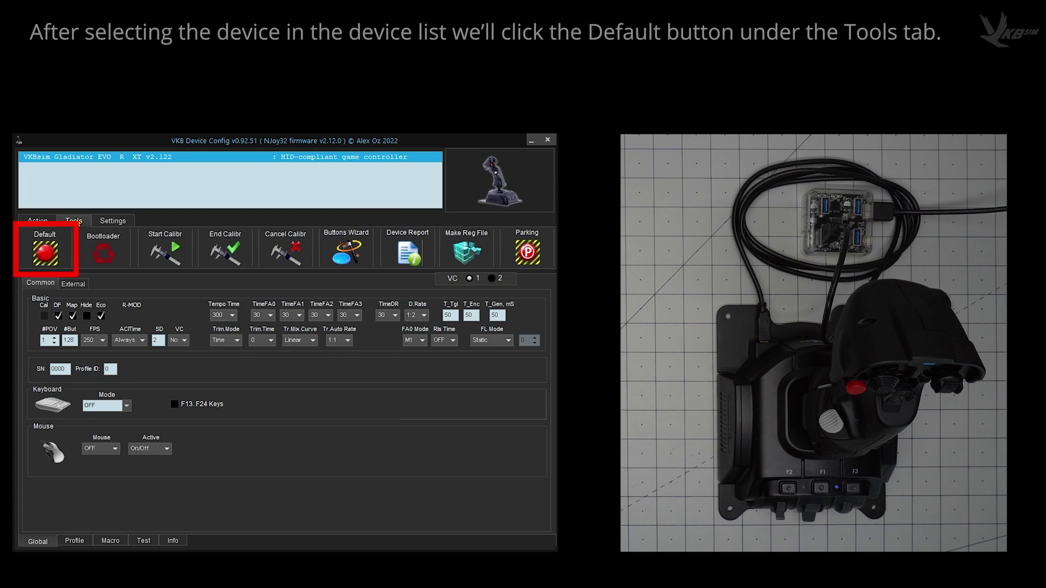
click(46, 252)
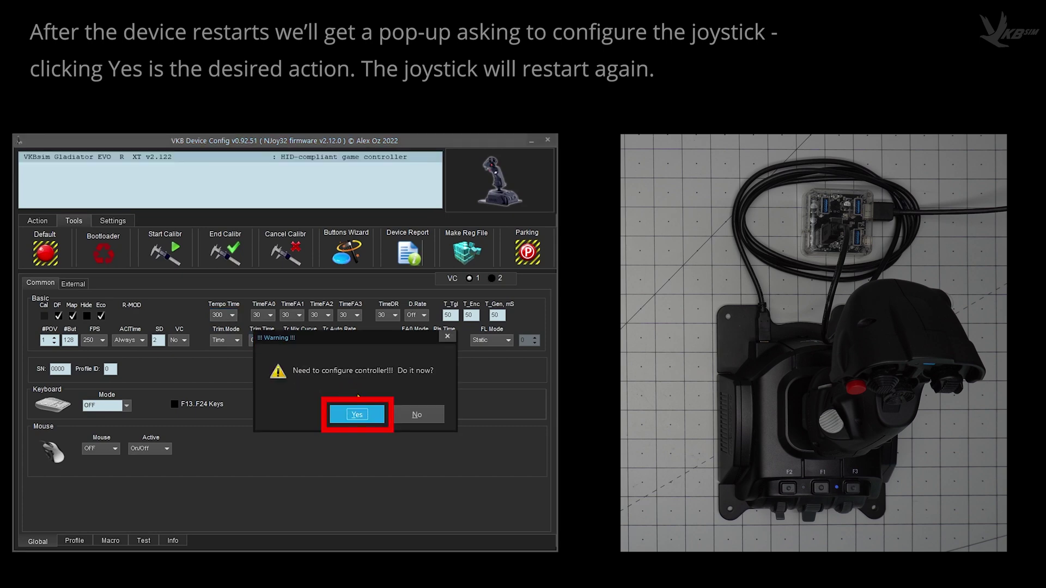
- Confirm configuring the Gladiator EVO R now and acknowledge the calibration notice
click(358, 415)
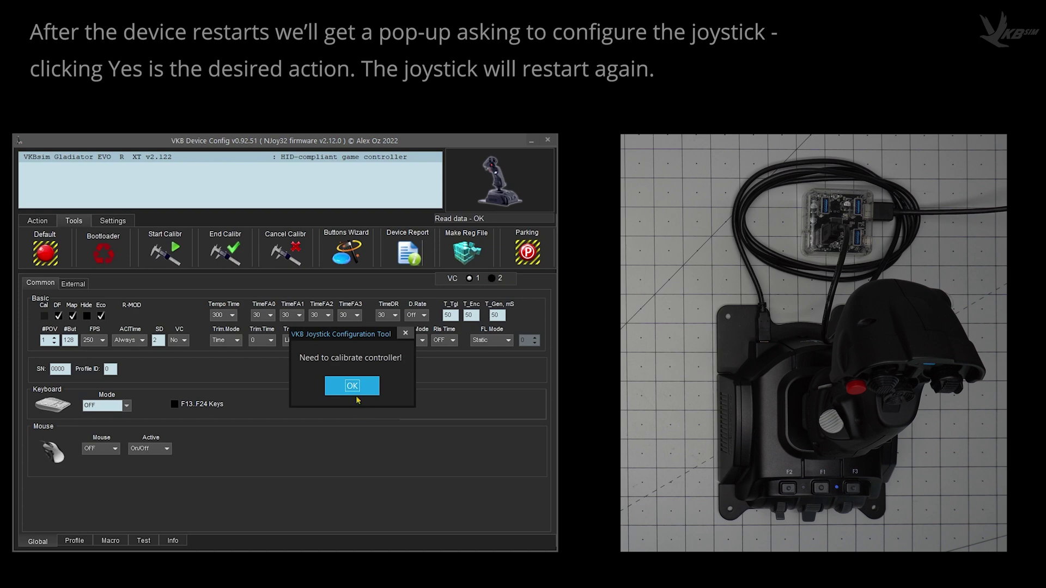
click(350, 386)
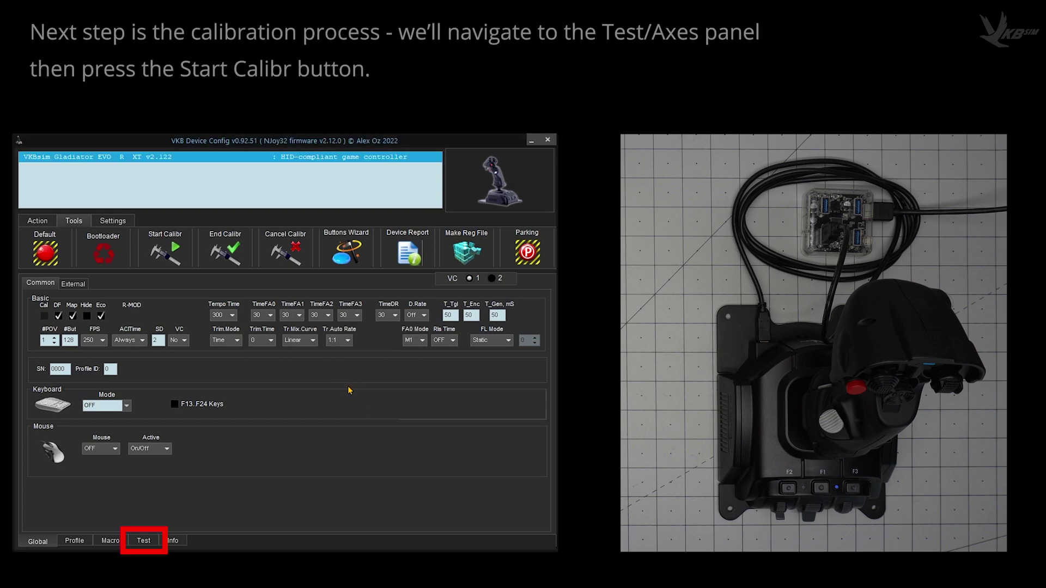
- Calibrate the Gladiator EVO R axes under Test > Axes1 from start to end
click(143, 541)
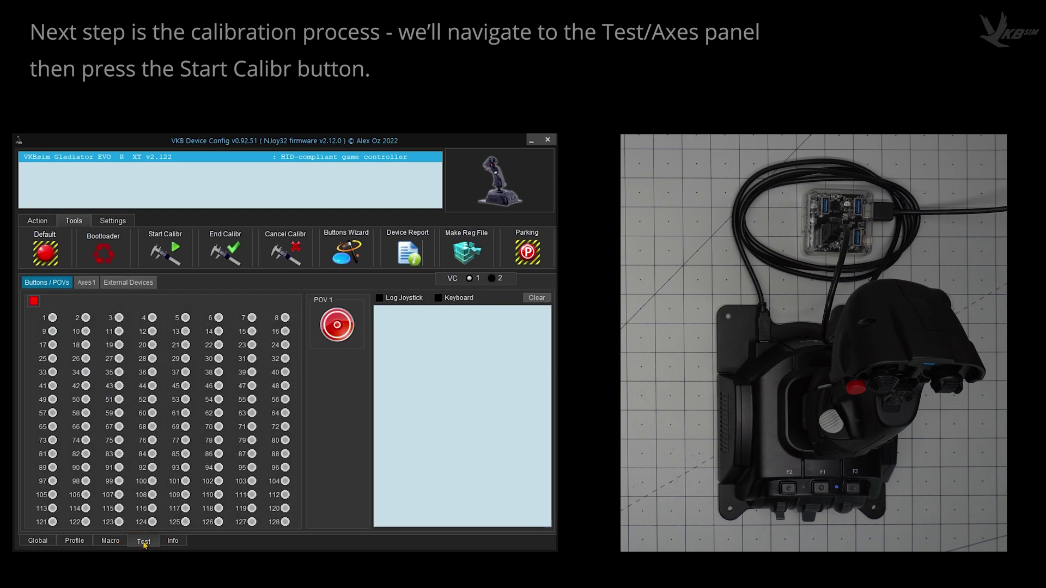
click(87, 284)
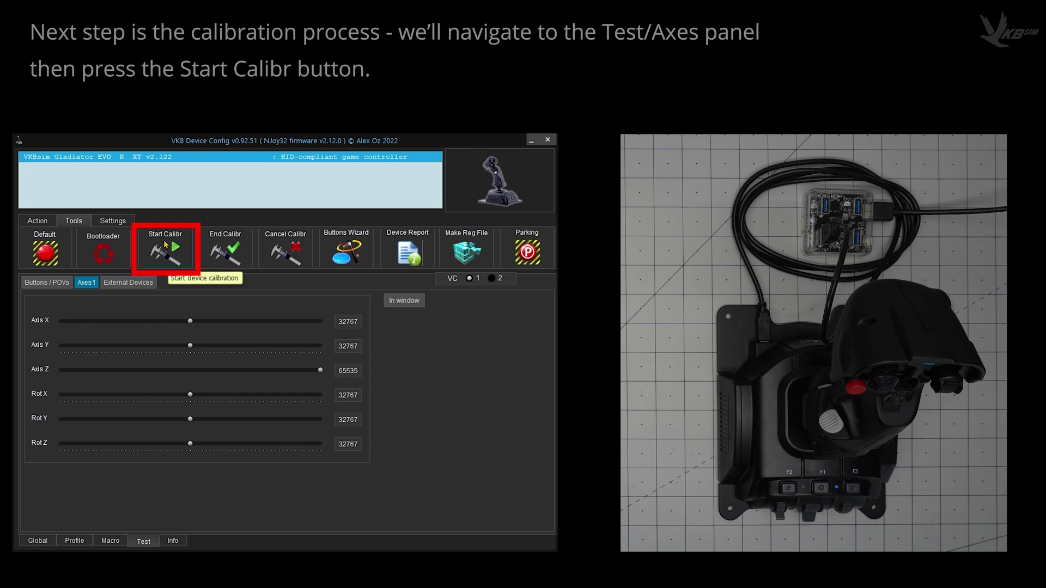
click(166, 245)
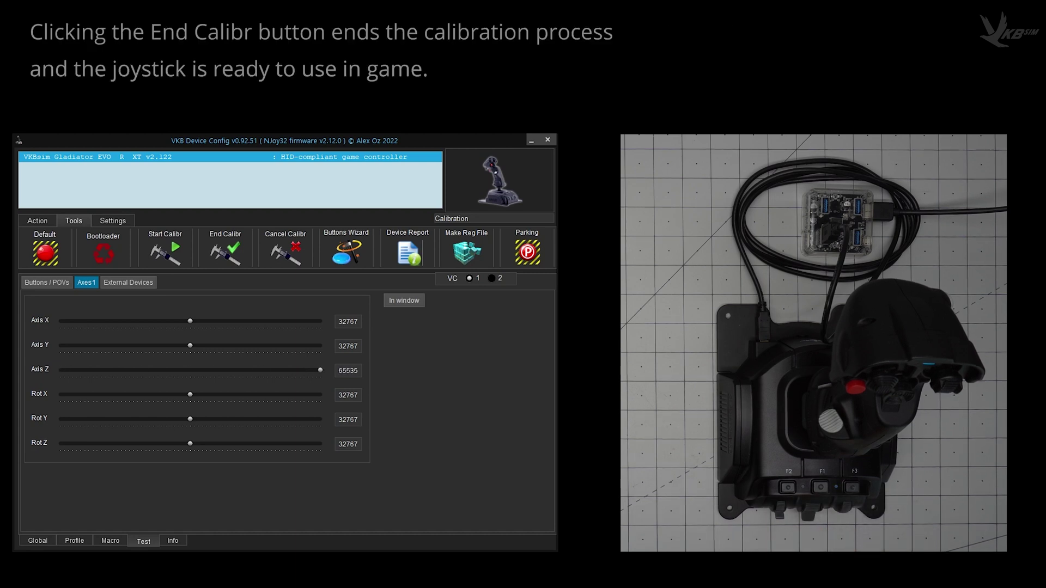
click(221, 249)
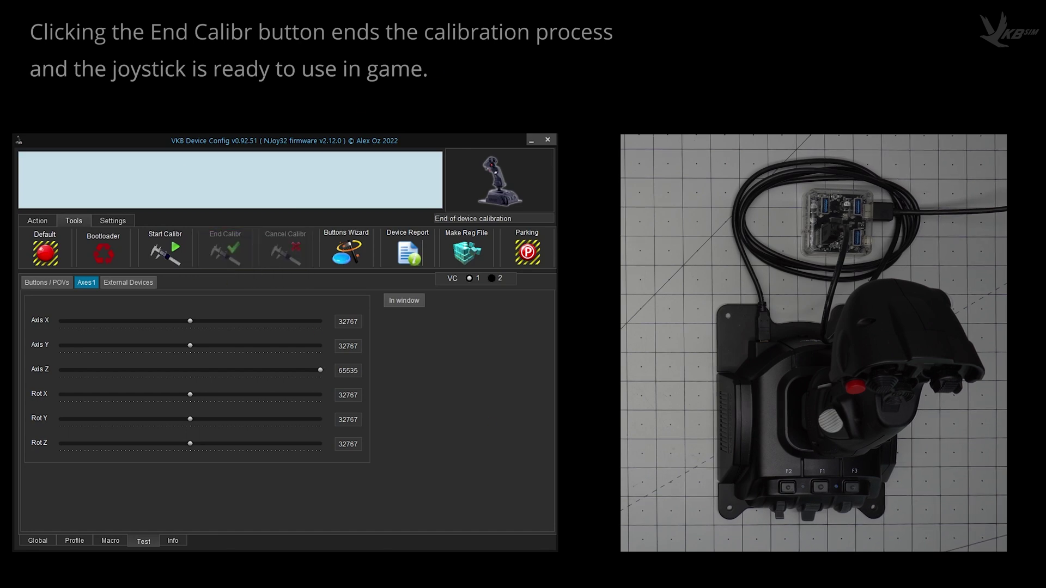